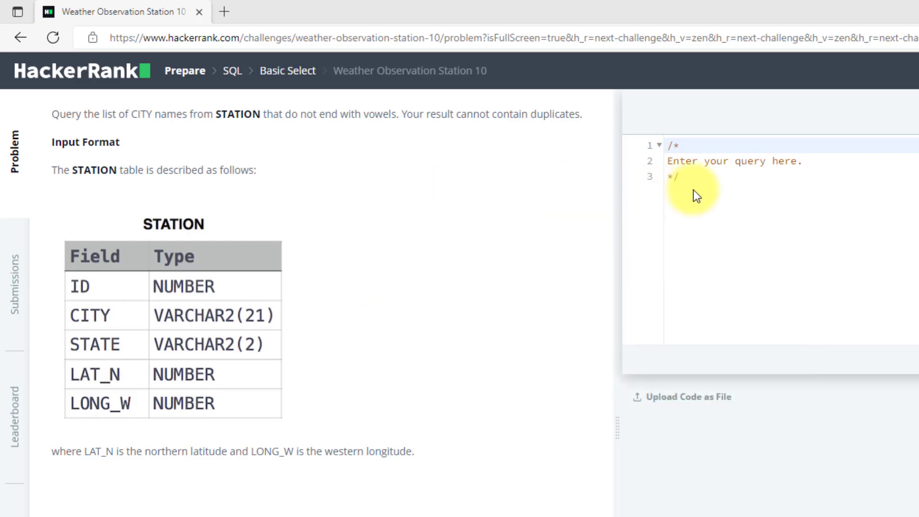
Step: Select the three placeholder comment lines in the SQL editor
left_click_drag(686, 177, 662, 145)
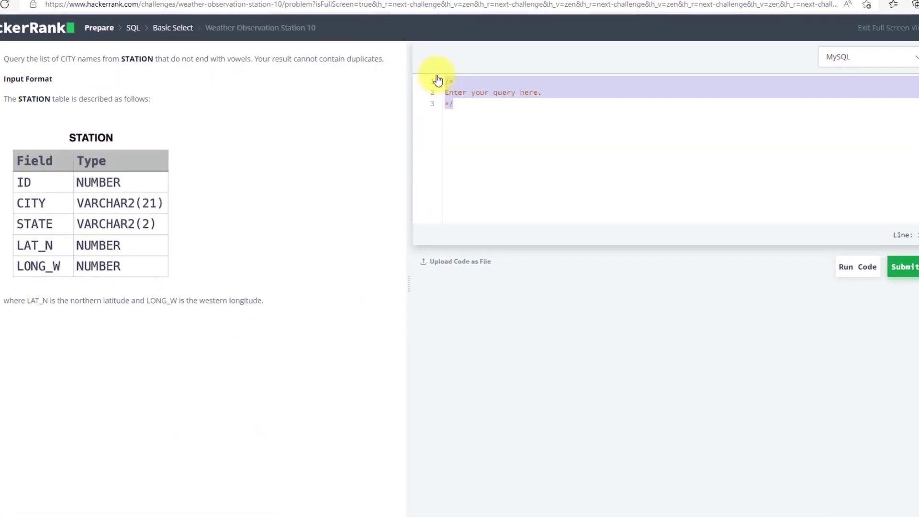
Step: Delete the selected placeholder comment so the MySQL editor is empty
key("BackSpace")
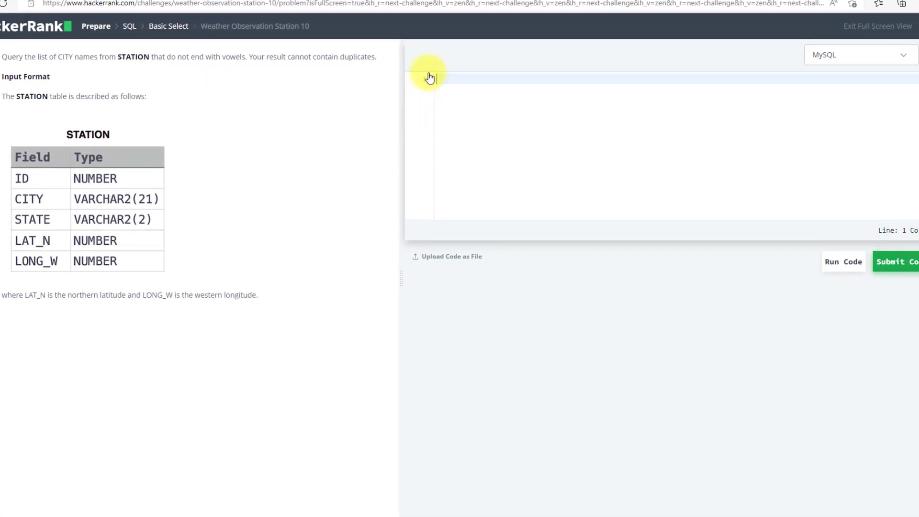
type("se")
type("le")
type("cr")
type(" dist")
type("inct ci")
type("ty from")
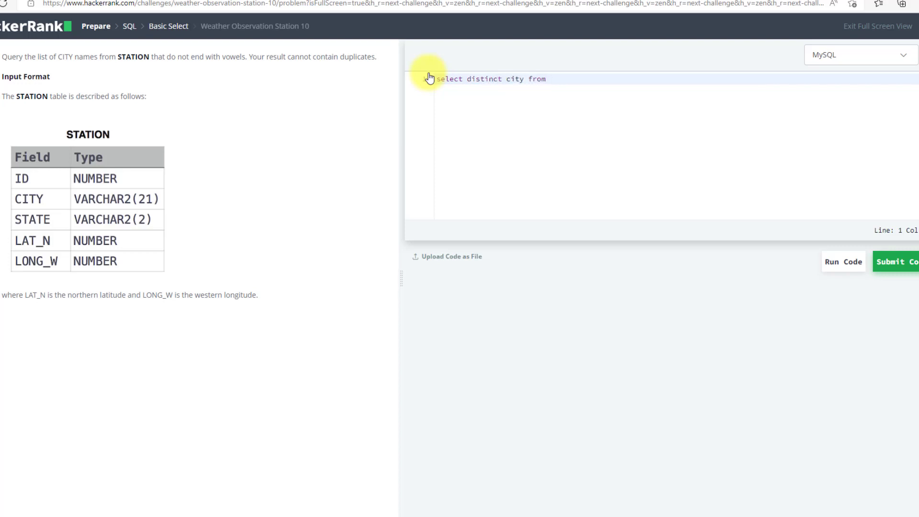
type(" station")
type(" where no")
type("t (")
type(" ci")
type("ty li")
type("ke \"")
type("%a")
type(" or")
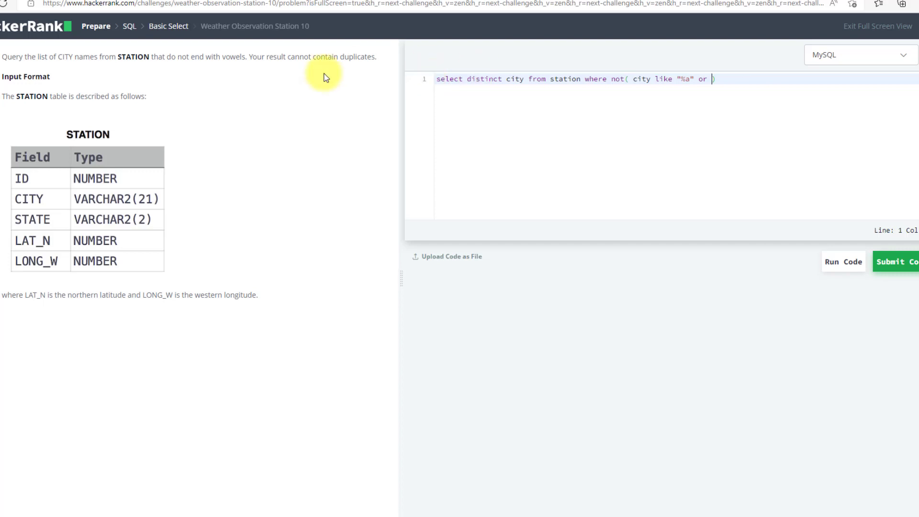
Step: Paste extra copies of the city LIKE "%a" condition inside the parentheses
left_click_drag(712, 79, 629, 79)
key("ctrl+c")
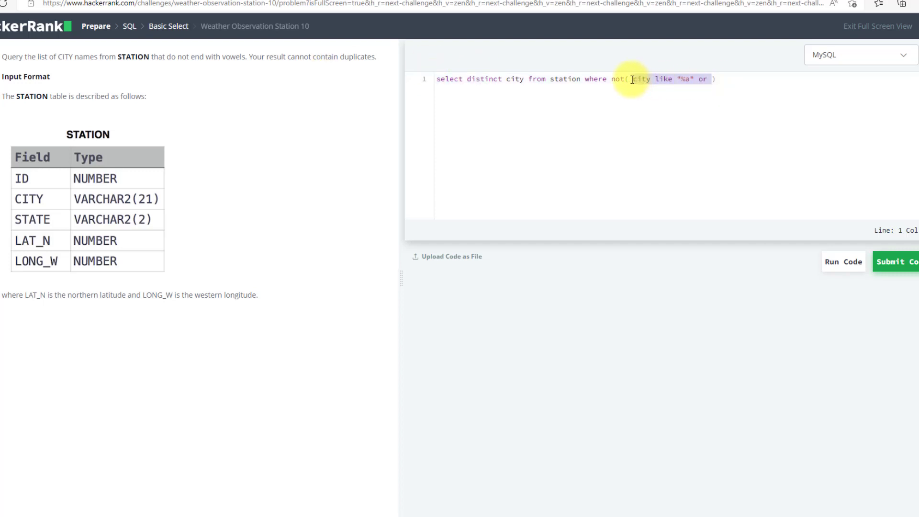
left_click(715, 83)
key("ctrl+v")
key("ctrl+v")
key("ctrl+v")
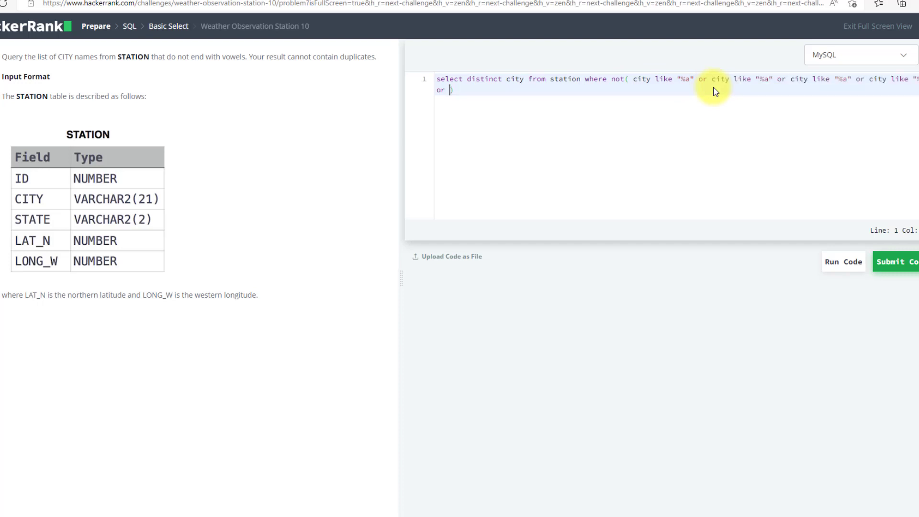
key("ctrl+v")
Step: Change the copied patterns to e, i, o, u and remove the trailing or
left_click(769, 78)
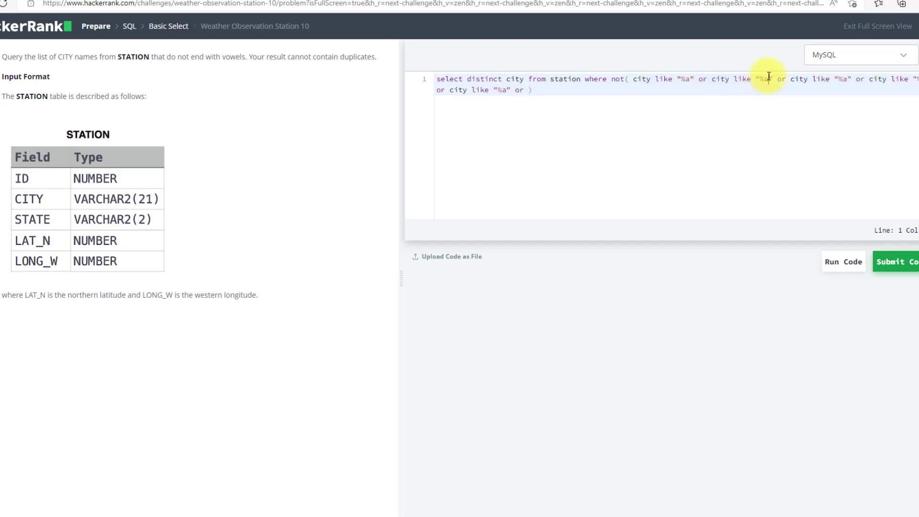
key("BackSpace")
type("e")
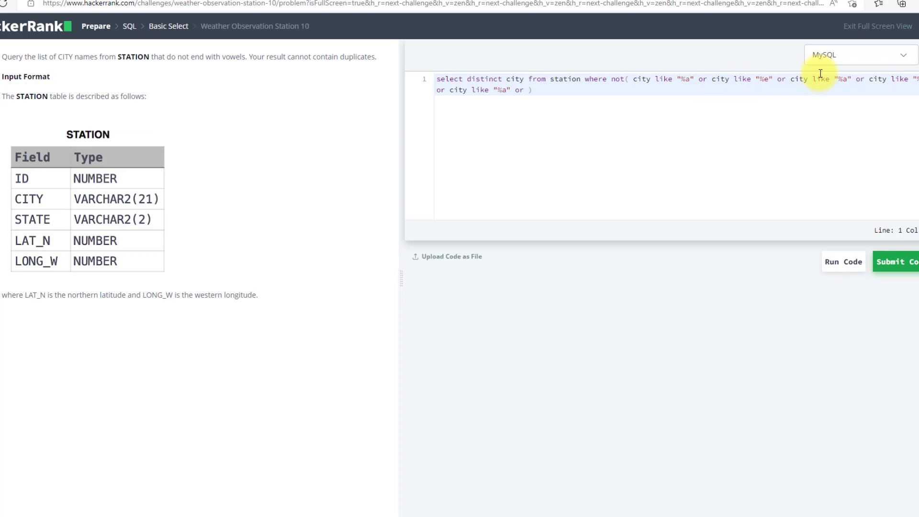
left_click(848, 80)
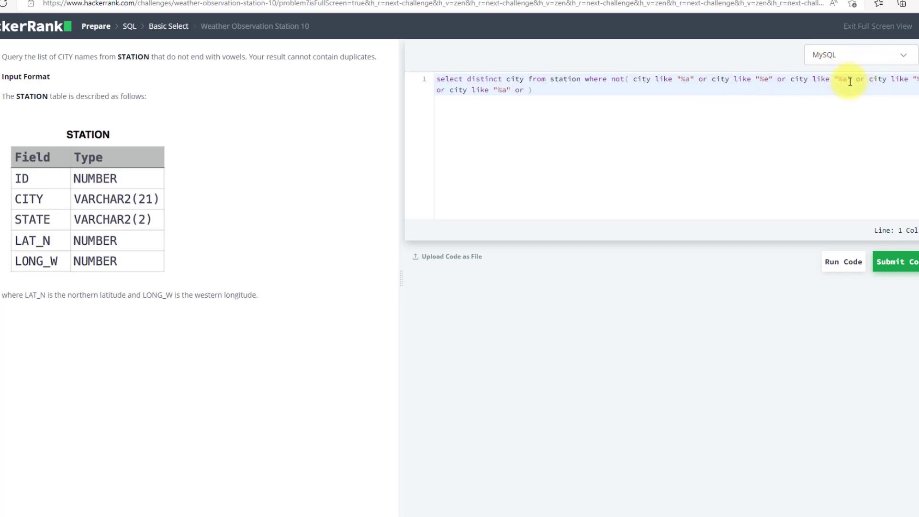
key("BackSpace")
type("i")
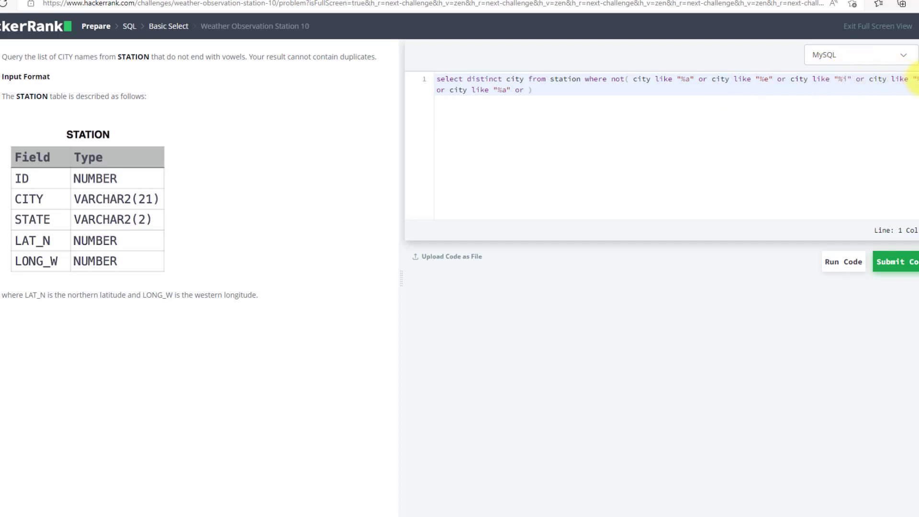
left_click(916, 80)
double_click(506, 89)
type("u")
left_click(528, 90)
key("BackSpace")
key("BackSpace")
key("BackSpace")
key("BackSpace")
type(";")
Step: Run the query on the sample test, then submit it against all test cases
left_click(855, 270)
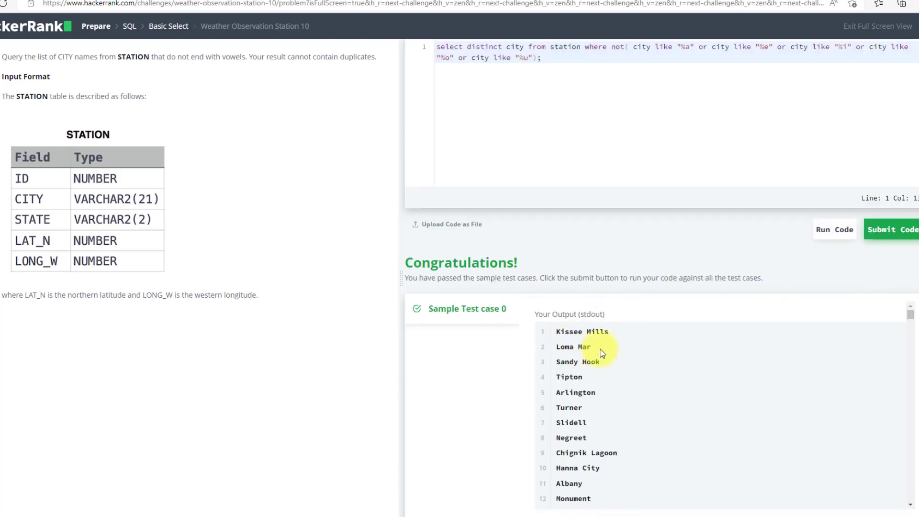
left_click(893, 232)
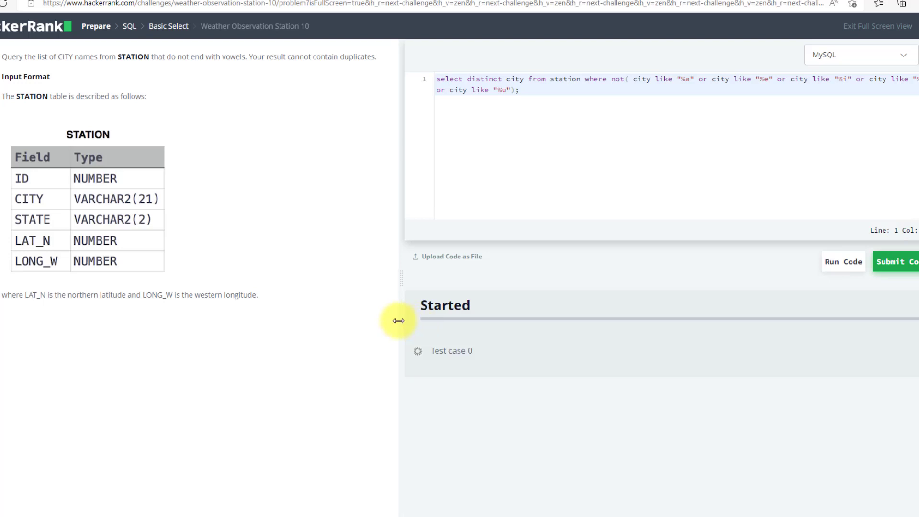